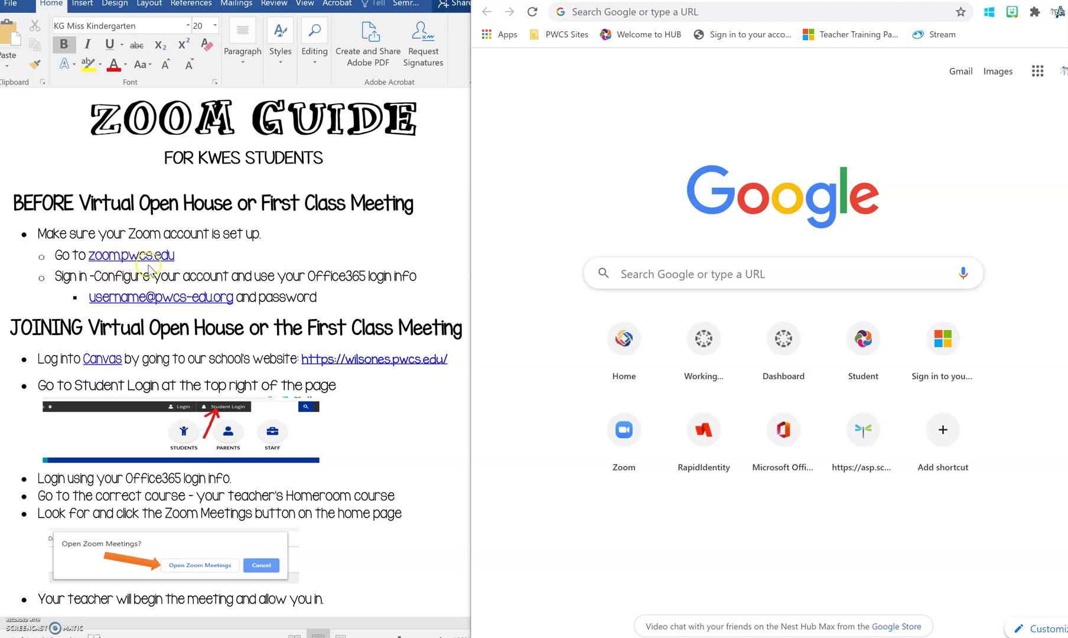
Go to zoom.pwcs.edu to reach the PWCS Zoom Video Conferencing page.
click(617, 13)
text(zo)
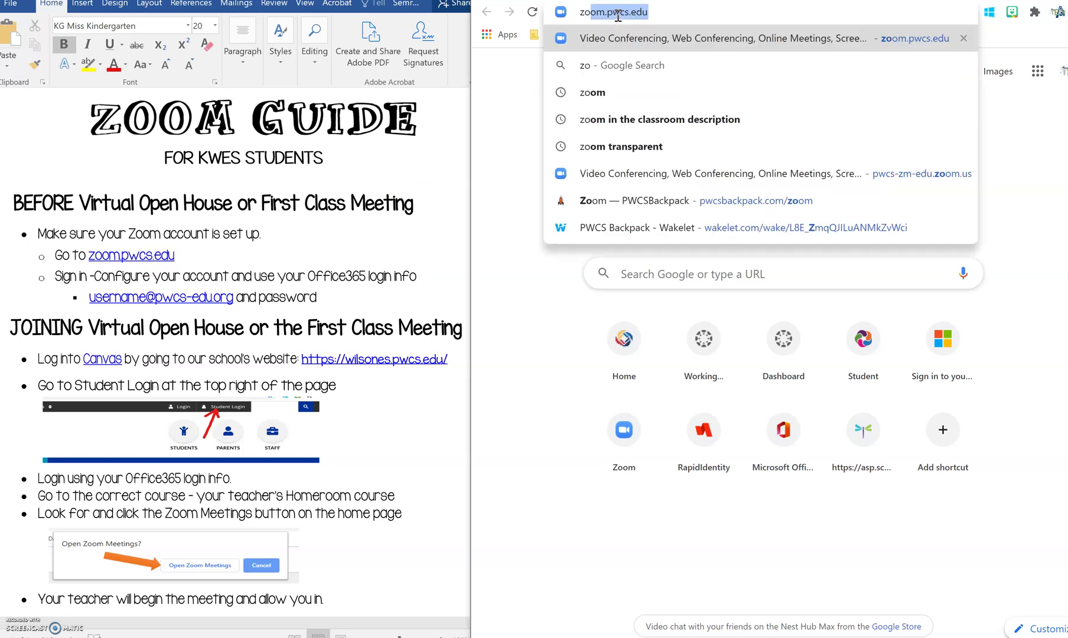
text(om.pwcs.)
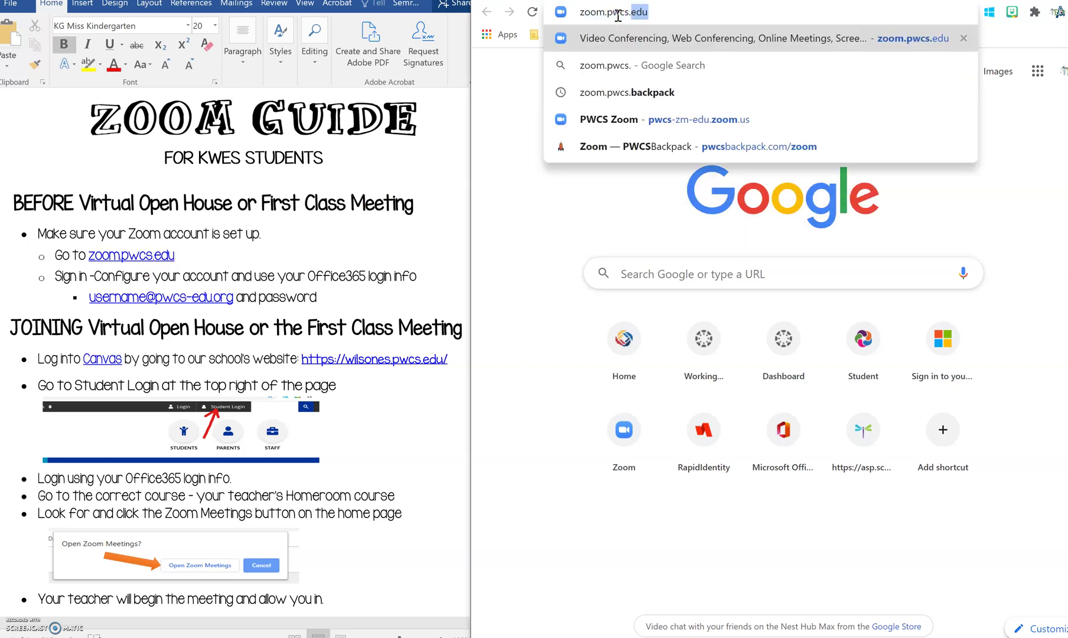
text(edu)
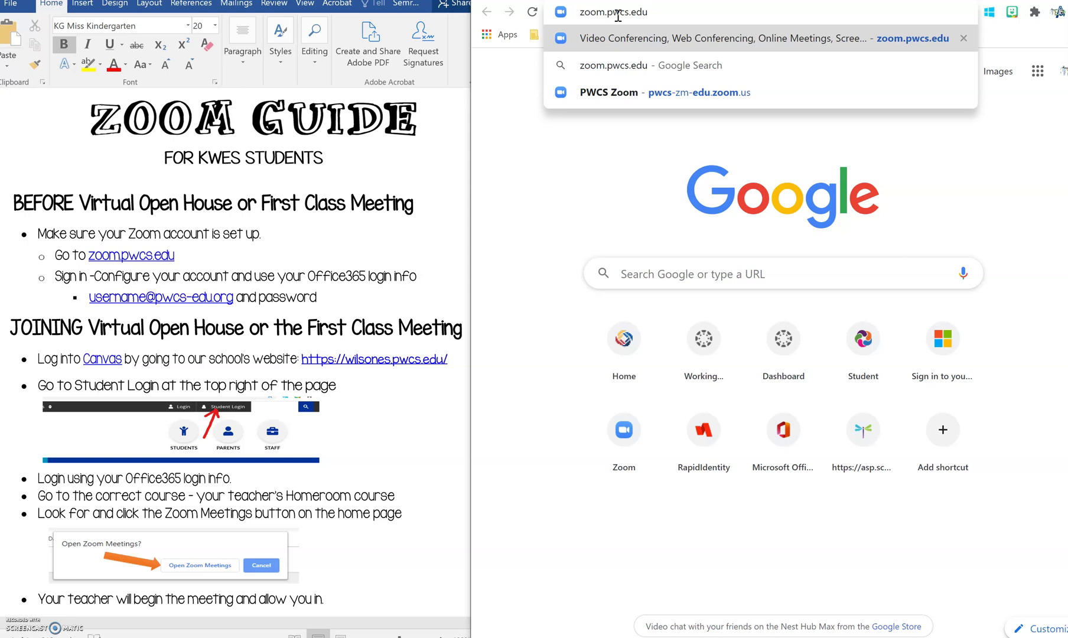
key(Return)
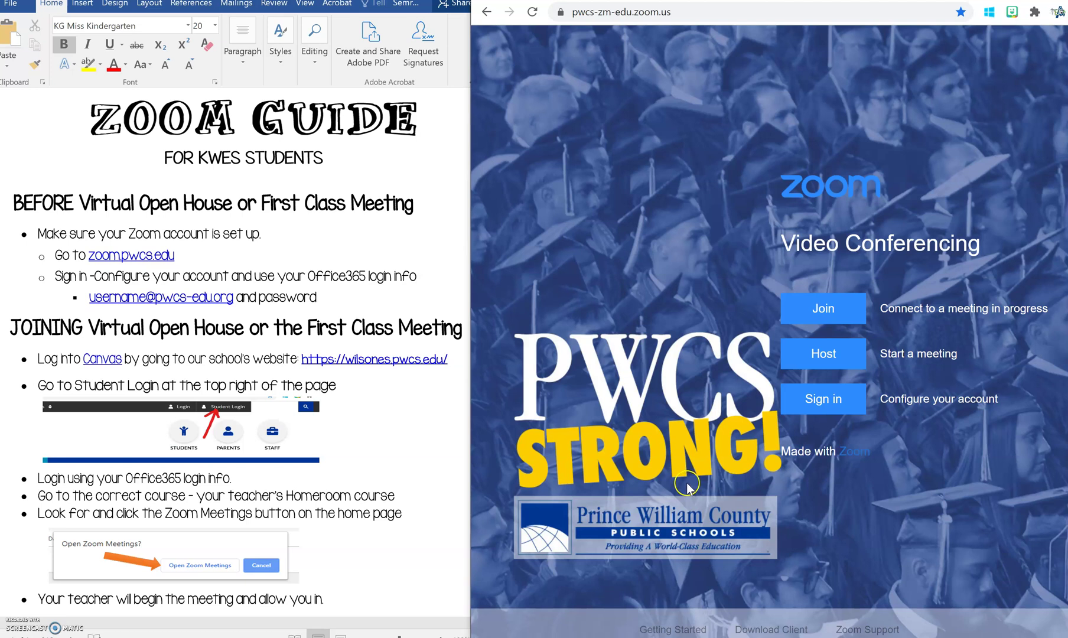
Choose Sign in beside 'Configure your account' to bring up Microsoft's 'Pick an account' page.
click(818, 413)
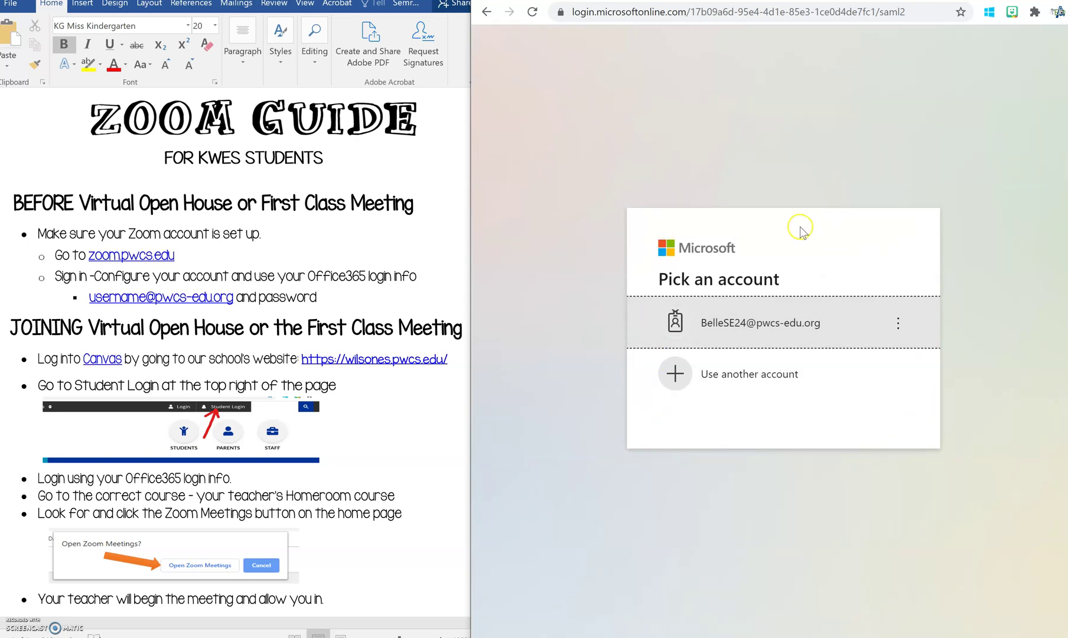
Pick 'Use another account' and log in with the student's school email and password.
click(675, 381)
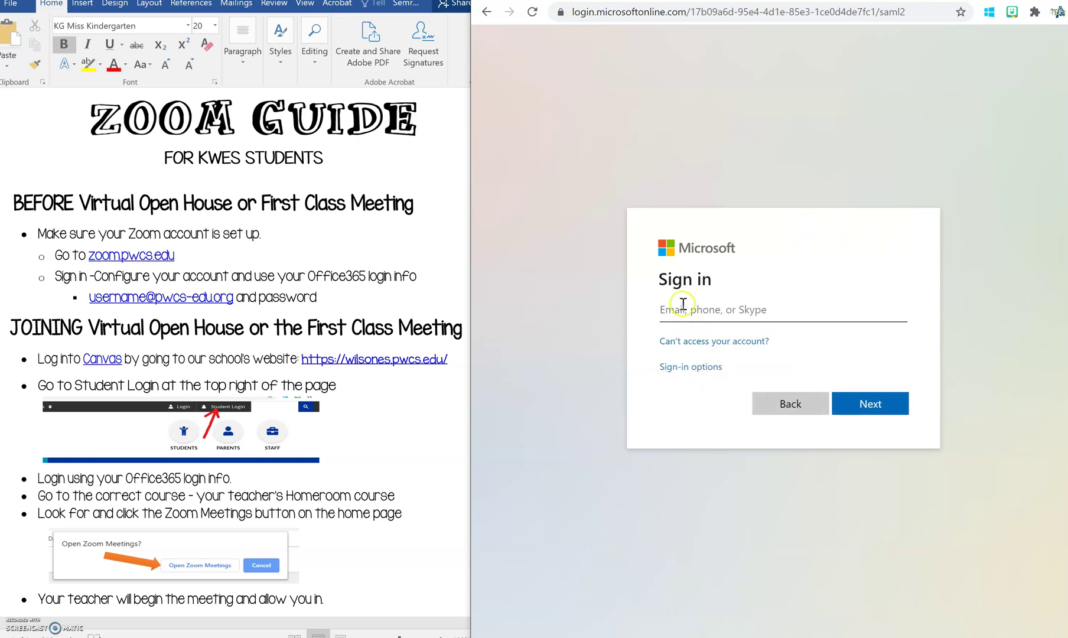
click(753, 308)
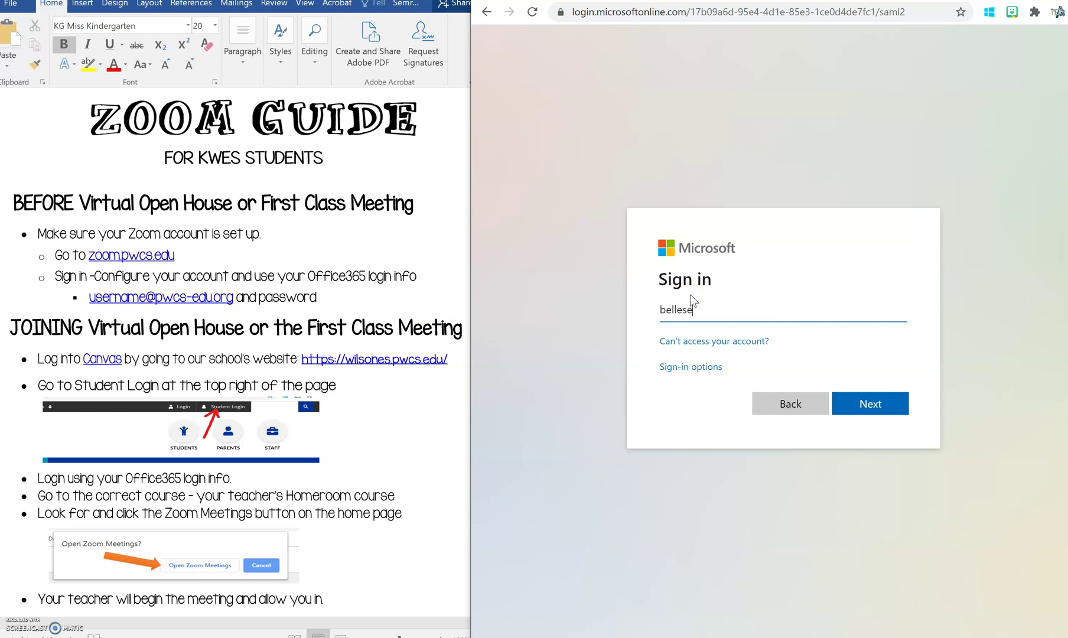
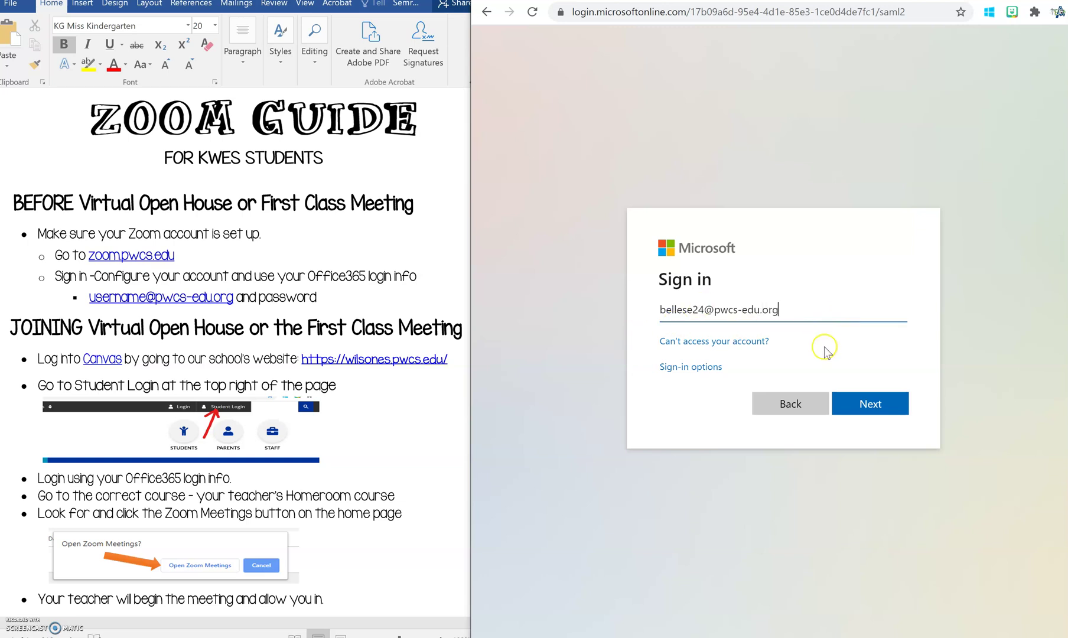
click(869, 404)
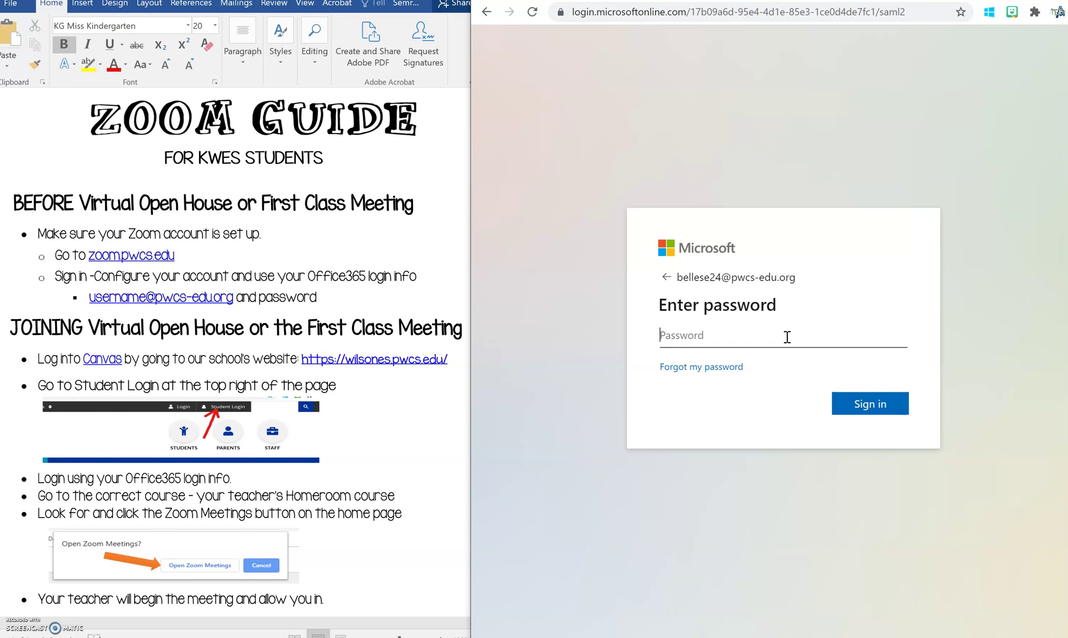
click(785, 339)
text(************)
click(865, 407)
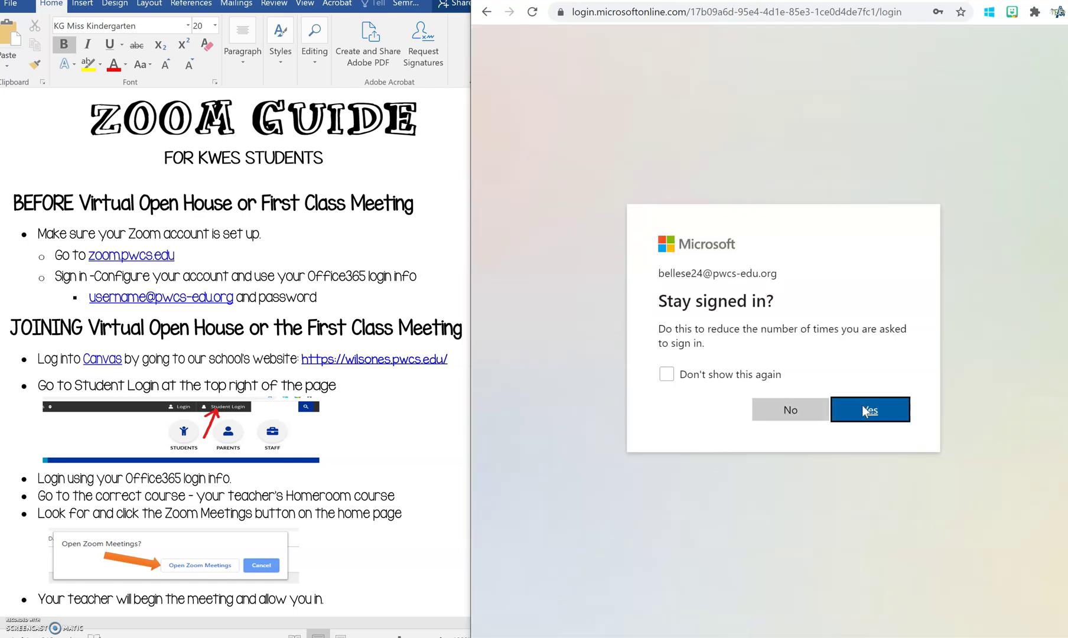
Confirm staying signed in and review the student's Basic Zoom profile with 300-participant capacity.
click(863, 412)
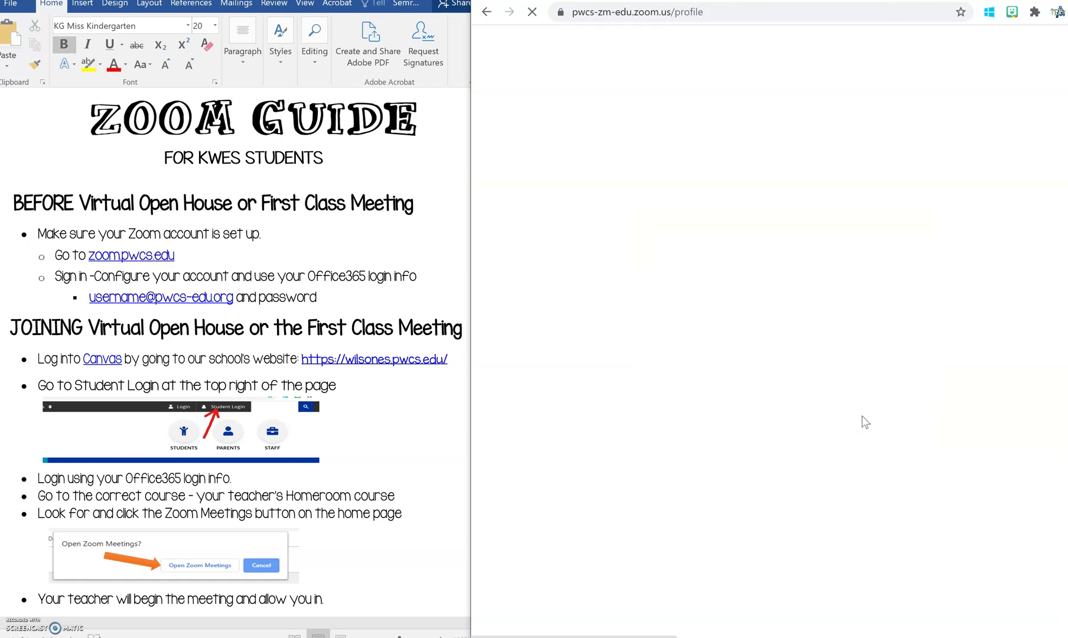
scroll(779, 319, down, 4)
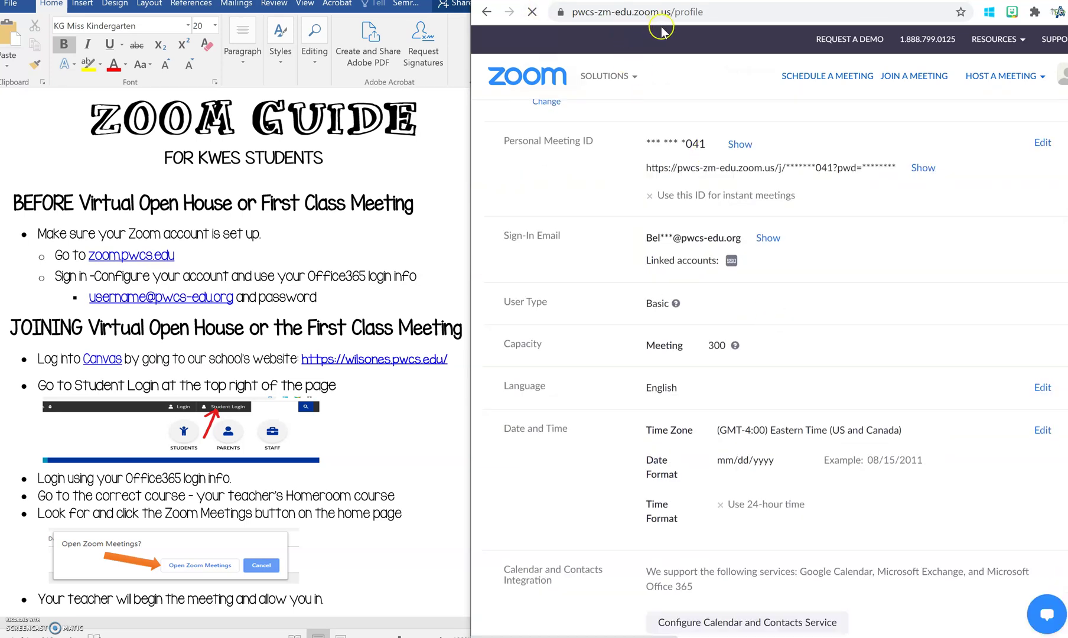
scroll(751, 309, down, 5)
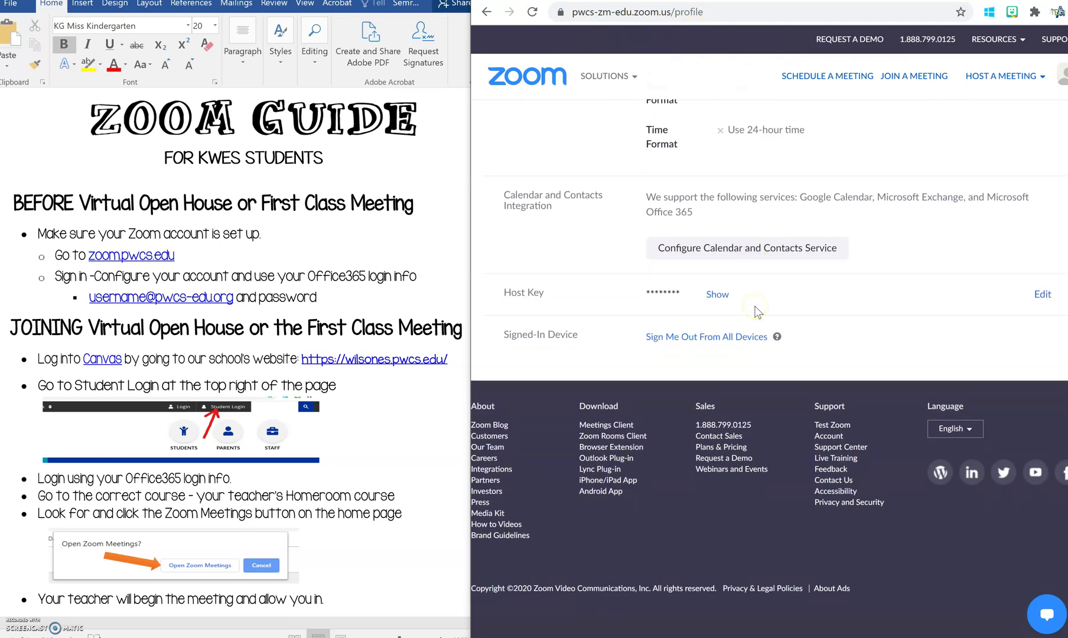
scroll(755, 311, up, 3)
scroll(758, 312, up, 5)
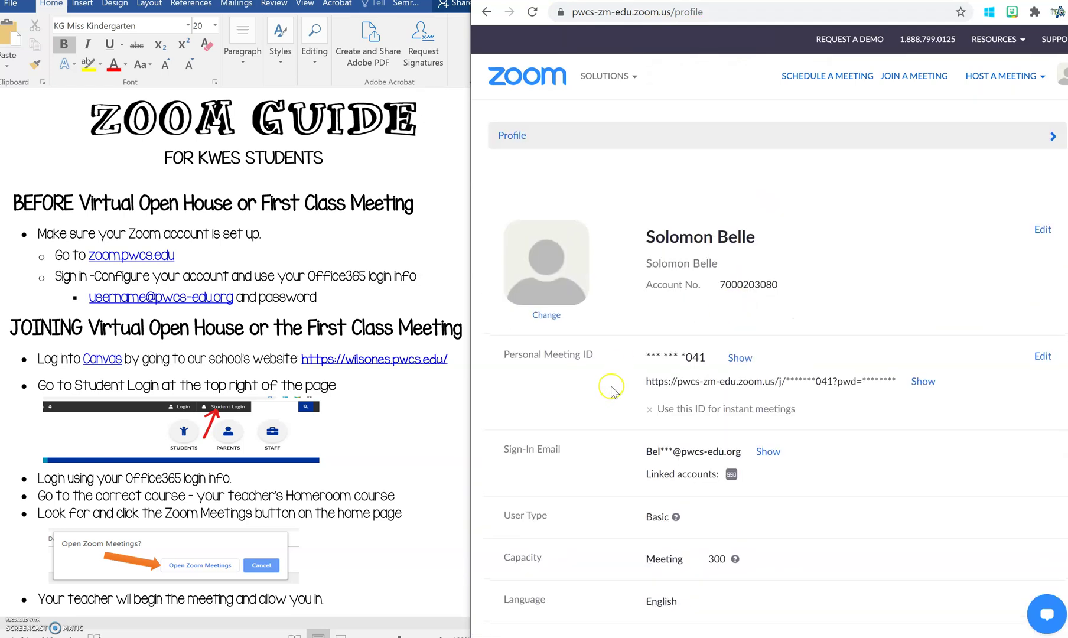
scroll(653, 378, down, 3)
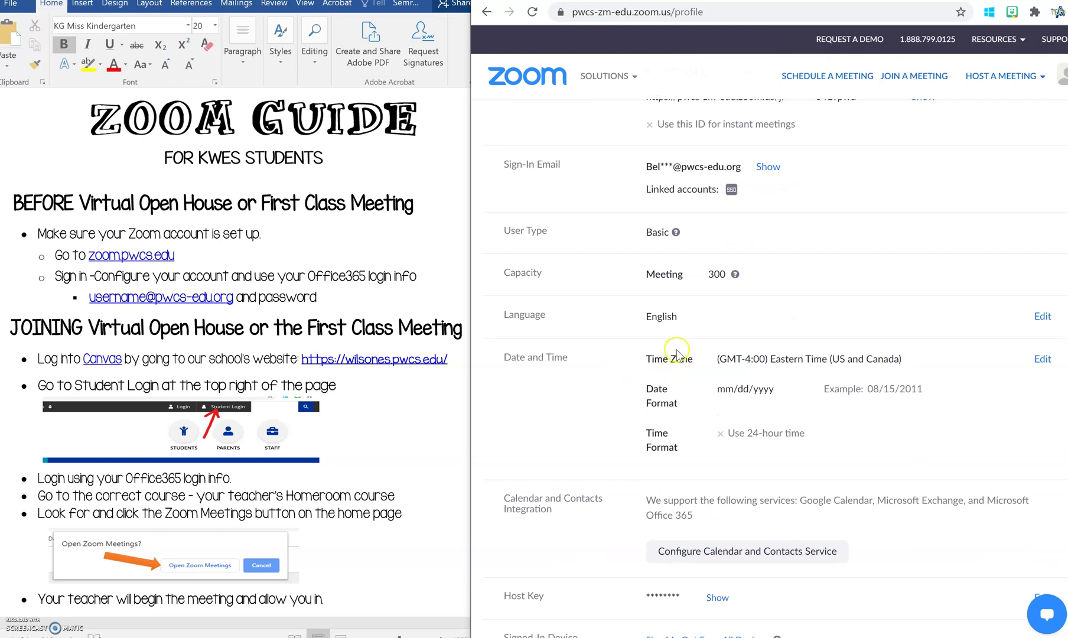
scroll(694, 341, down, 3)
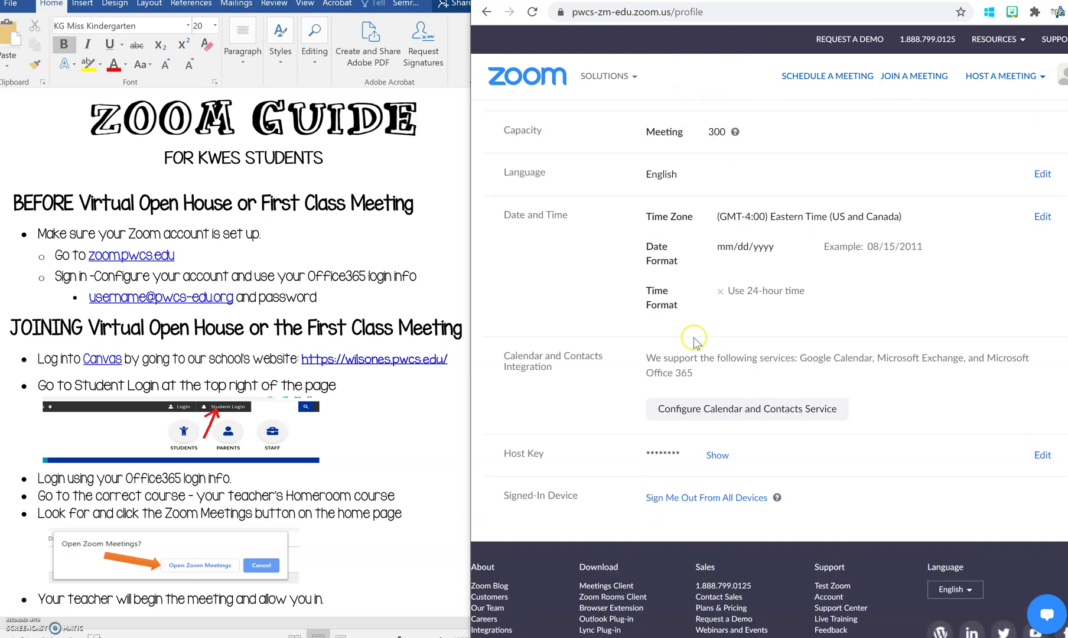
scroll(709, 334, up, 7)
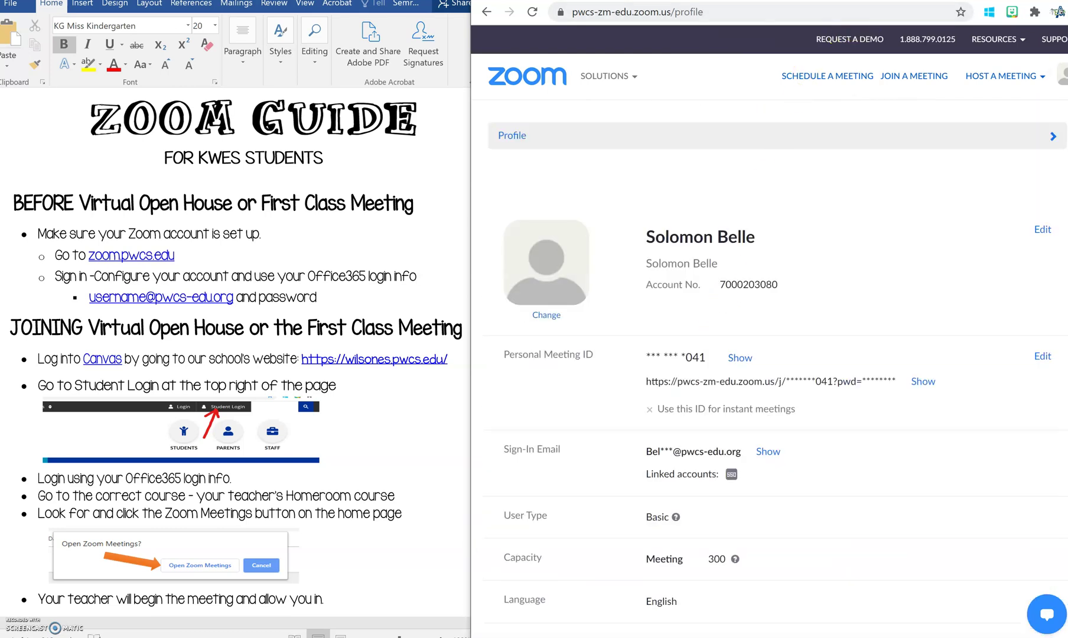
Switch to the Canvas Dashboard tab, then start a new blank tab.
click(904, 2)
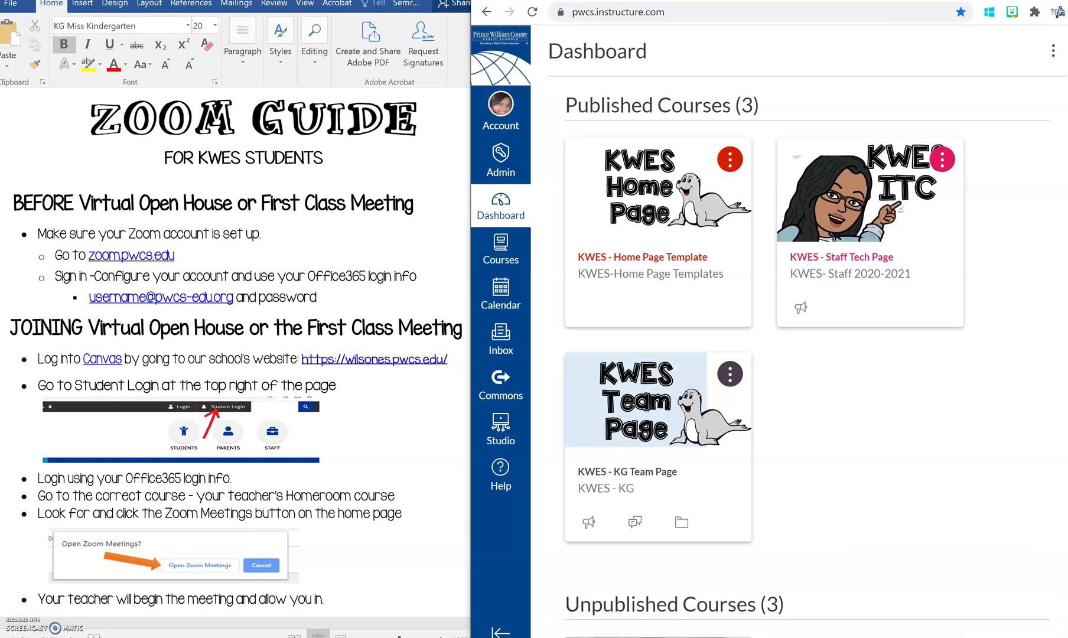
key(ctrl+t)
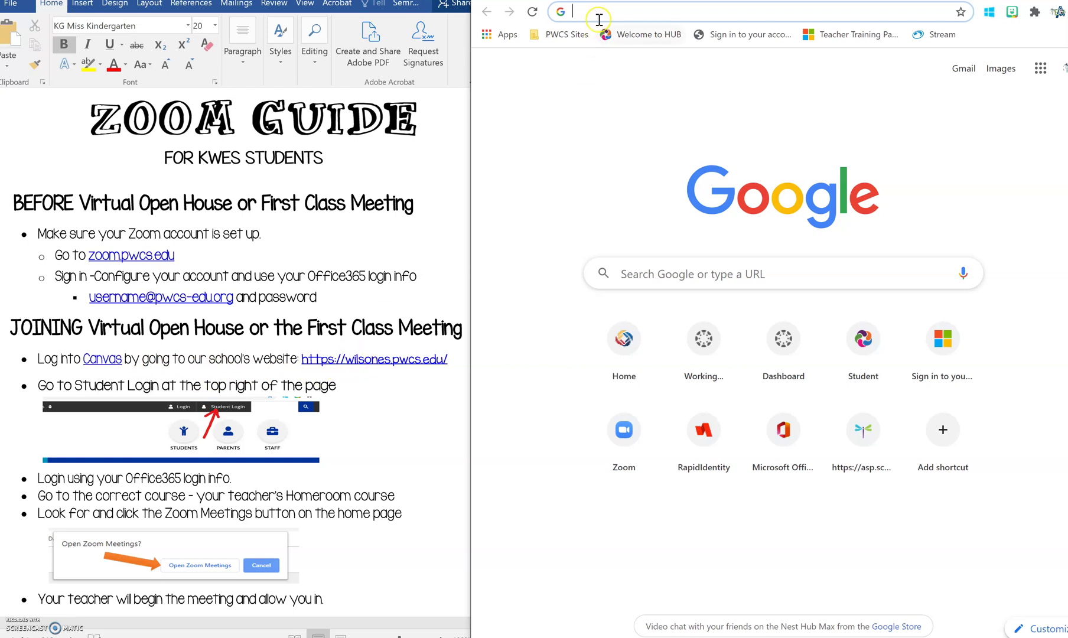
Load wilsones.pwcs.edu, the Kyle R. Wilson Elementary School website.
text(wils)
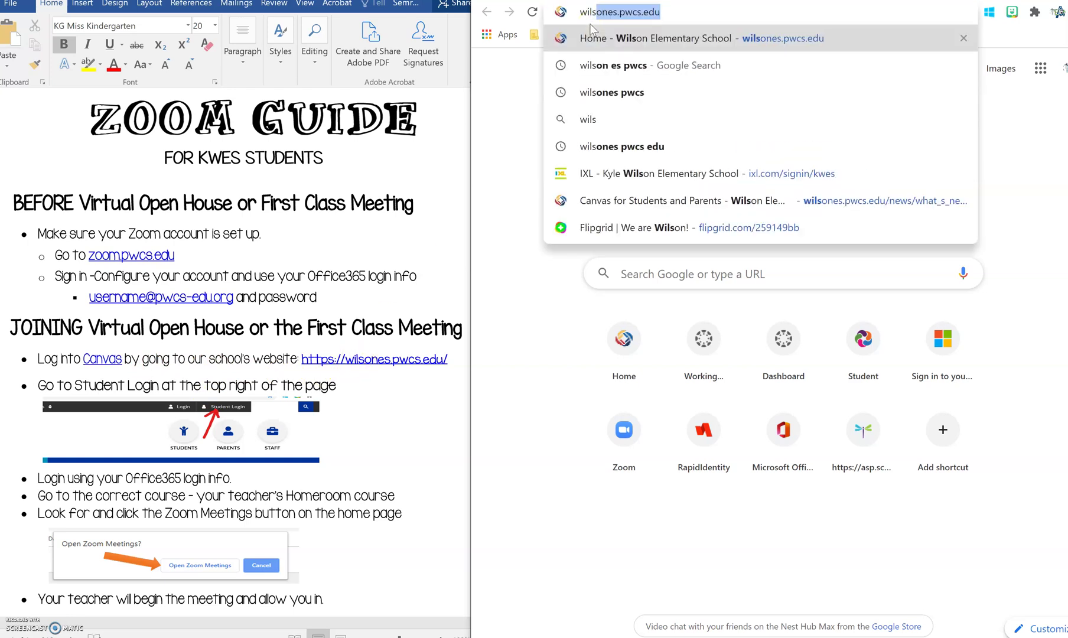
text(ones)
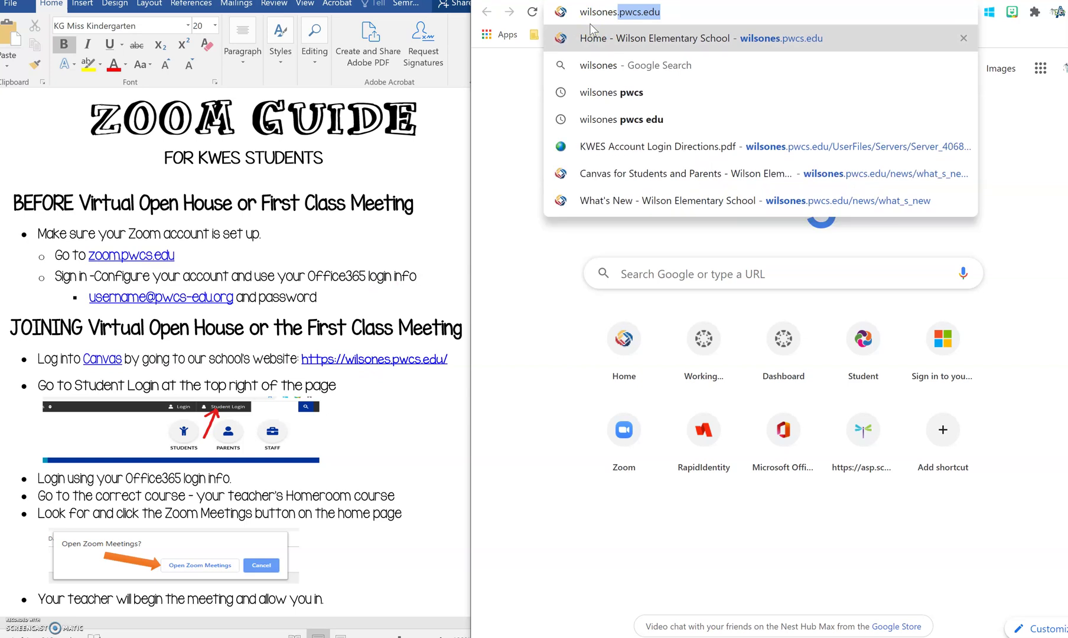
text(.pwcs.ed)
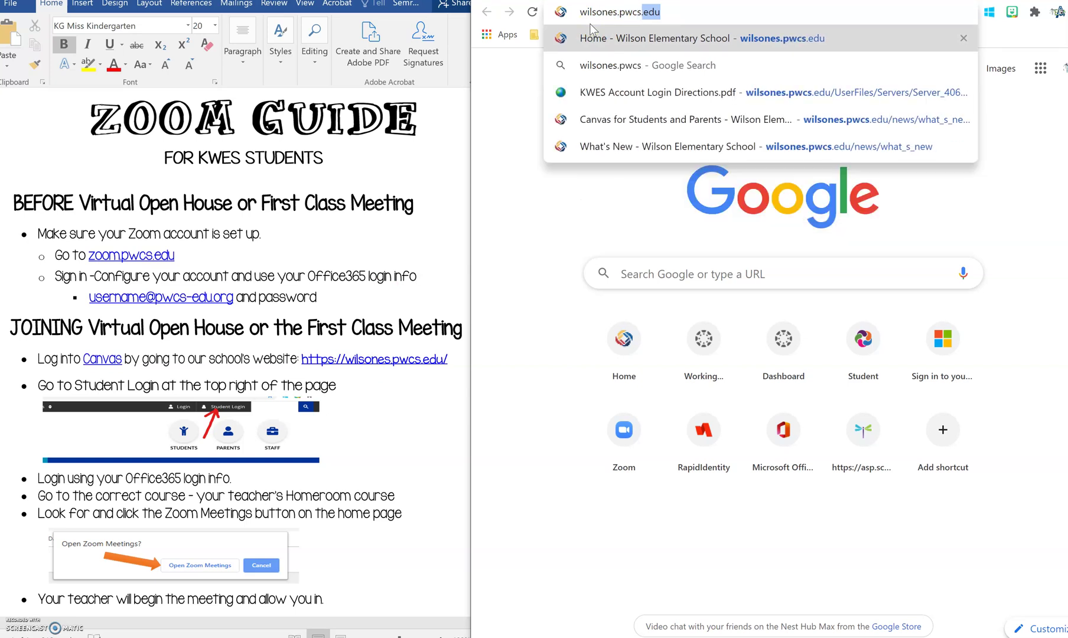
text(u)
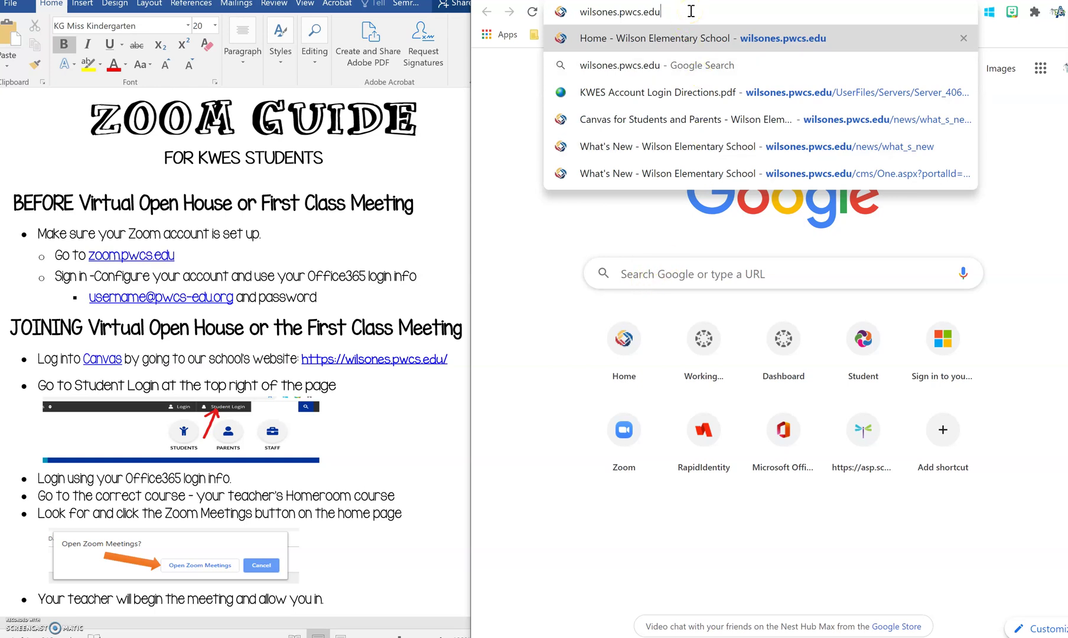
key(Return)
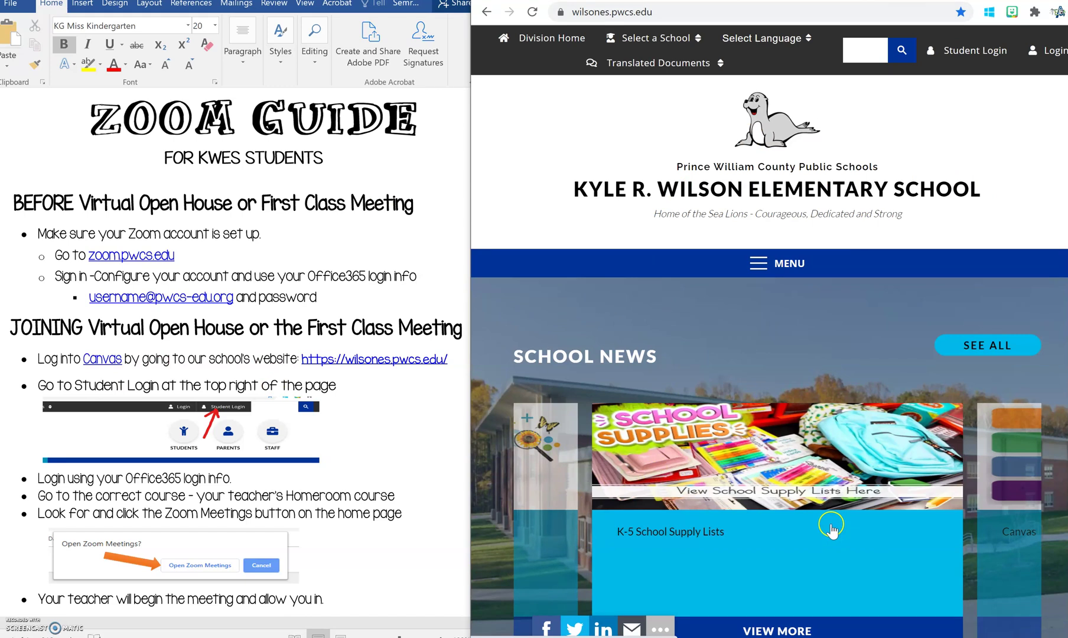
scroll(853, 410, down, 4)
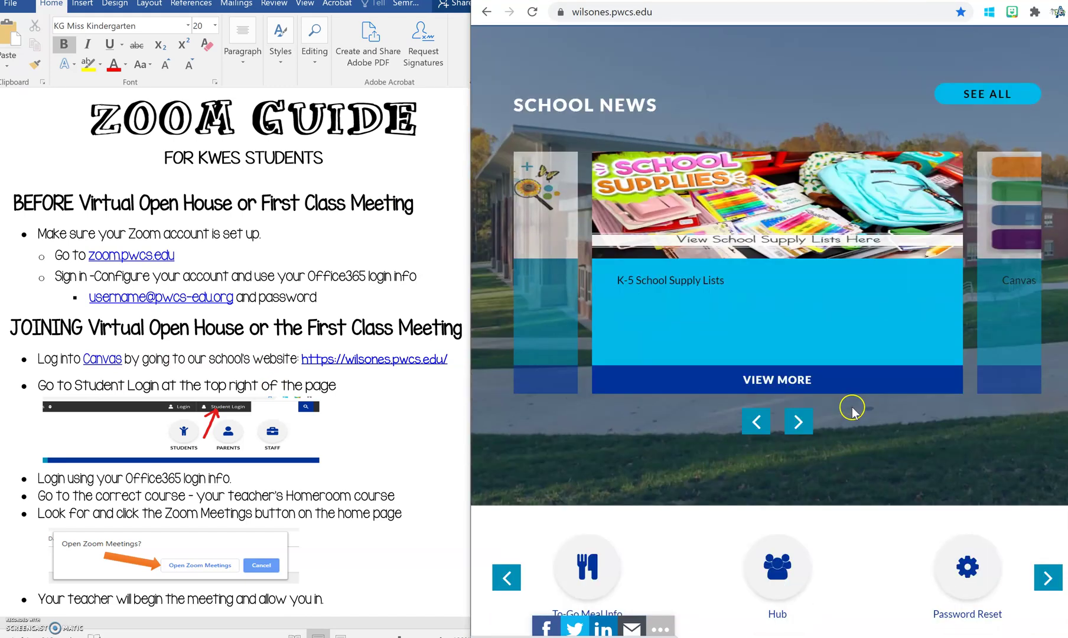
scroll(853, 411, down, 2)
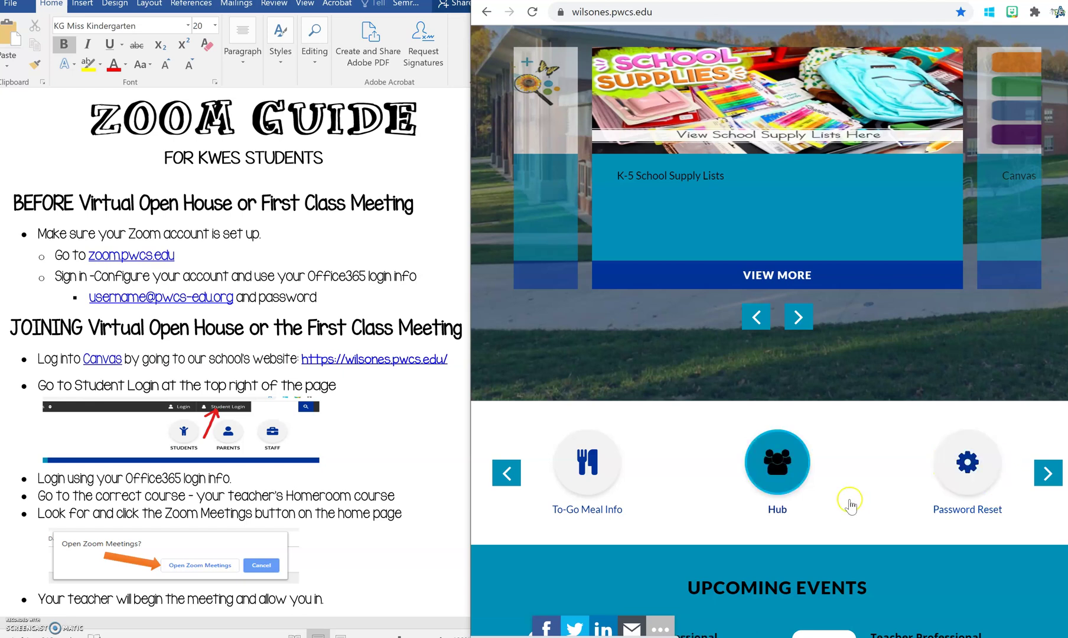
scroll(849, 505, up, 6)
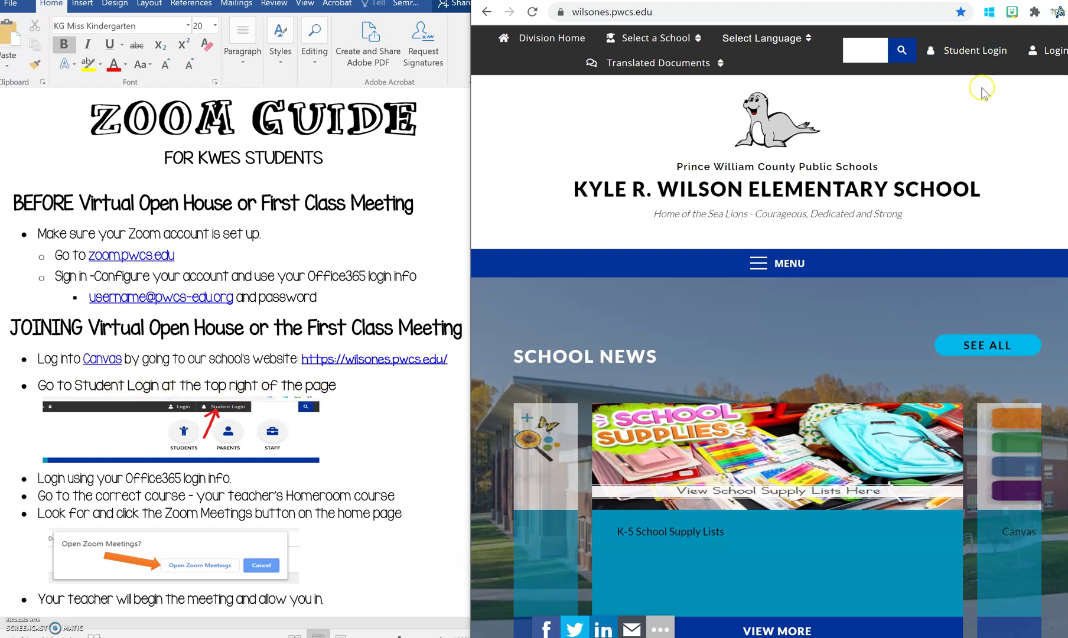
Follow Student Login to Canvas and log out of the current account.
click(971, 58)
click(980, 60)
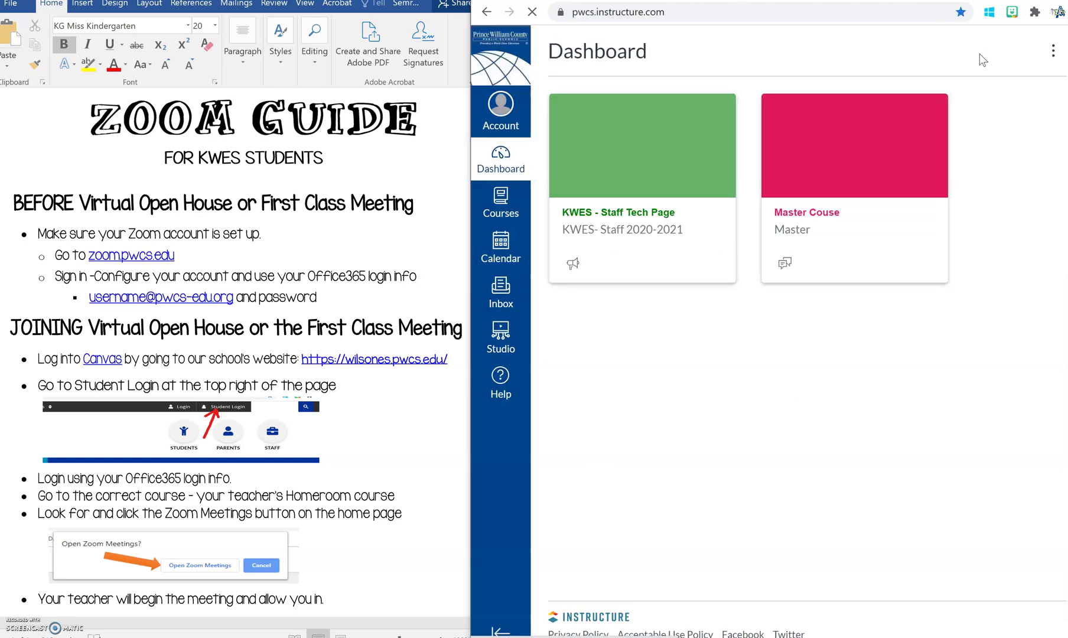
click(508, 112)
click(660, 137)
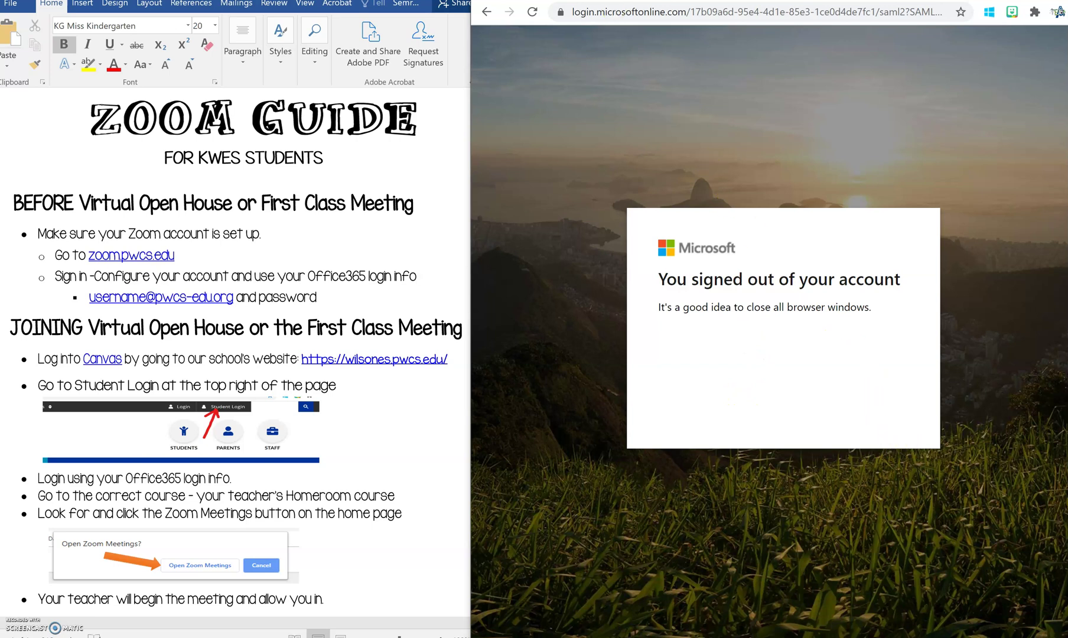
Enter pwcs in the address bar to reopen the Dashboard listing the three KWES courses.
text(pwcs)
key(Return)
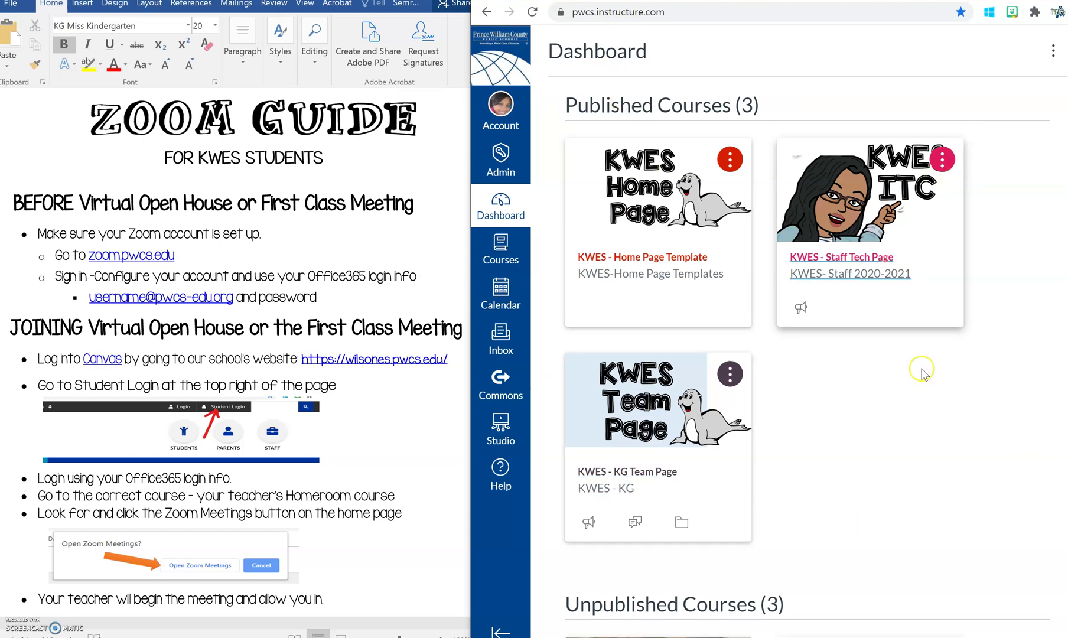
scroll(768, 414, down, 3)
scroll(768, 413, down, 1)
scroll(768, 396, up, 4)
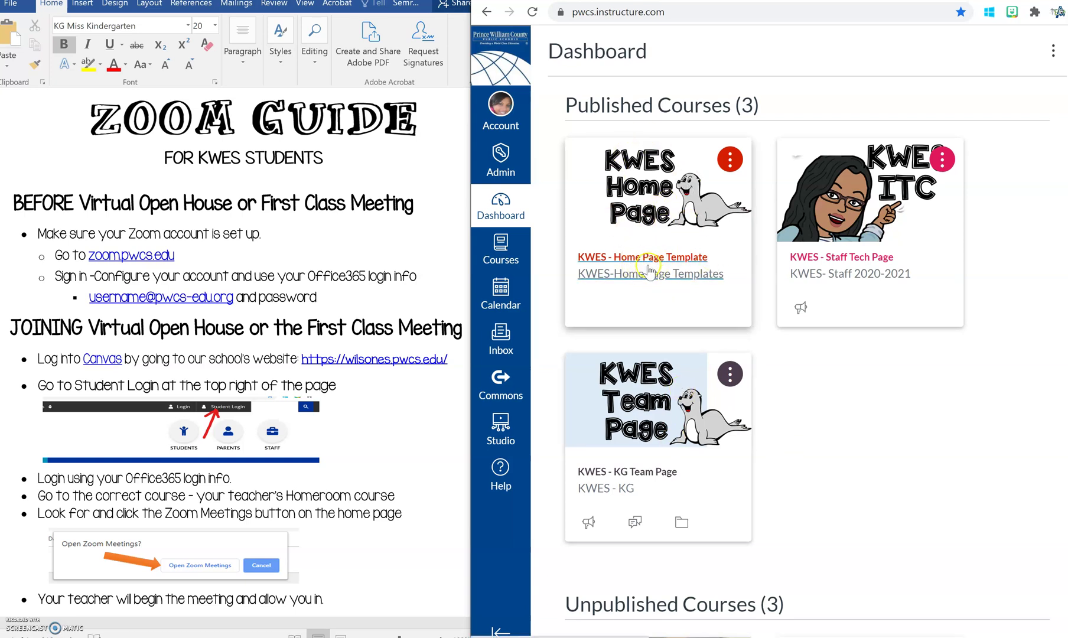
Open the KWES - Home Page Template course, signing in with another Office 365 email and password.
click(641, 265)
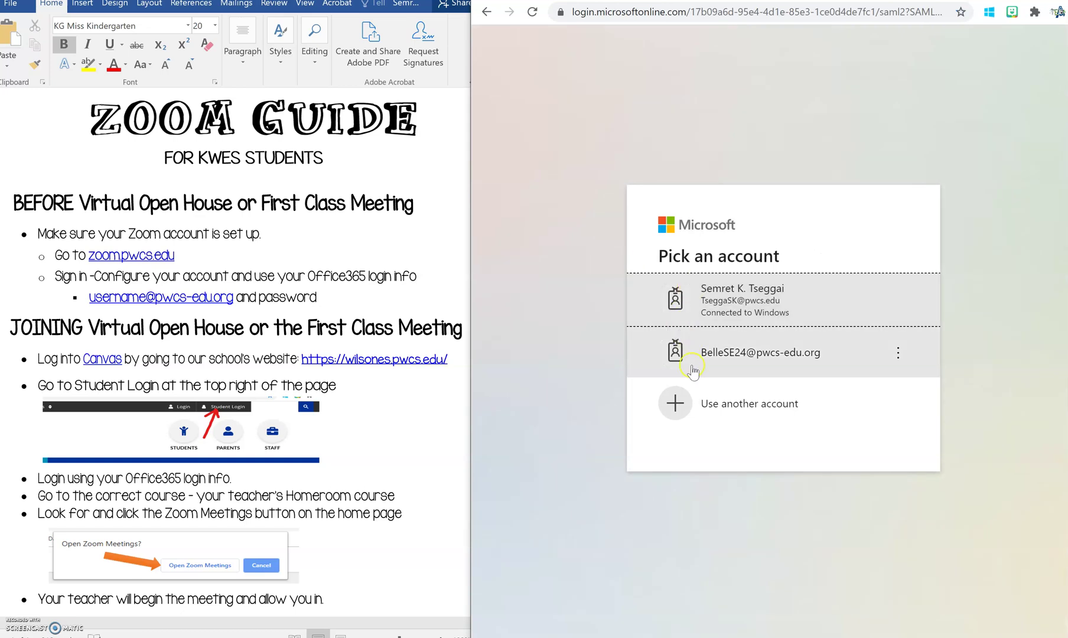
click(677, 406)
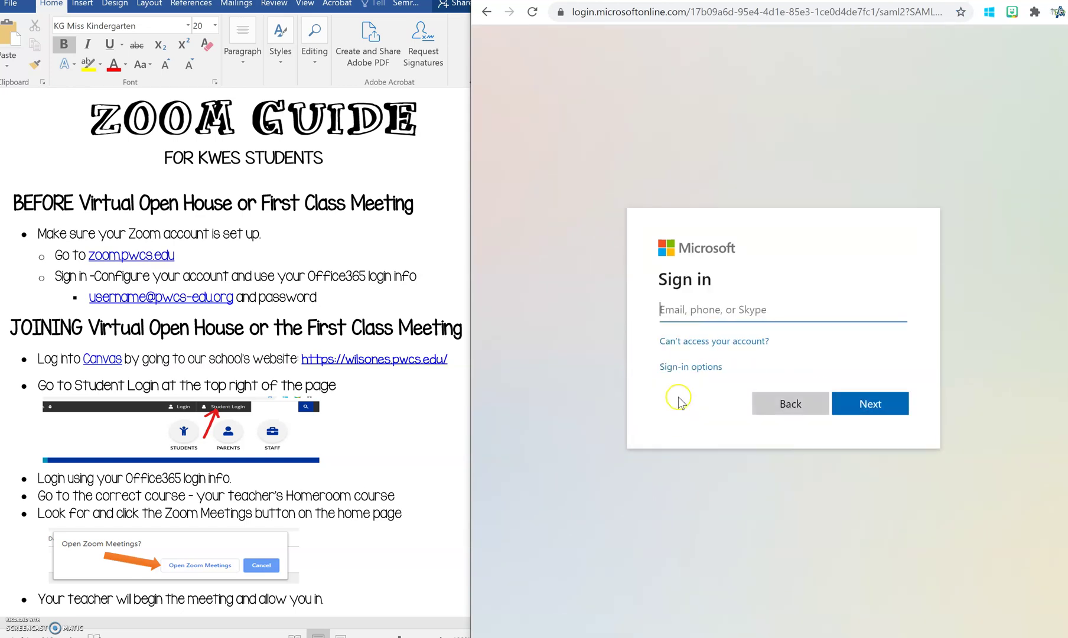
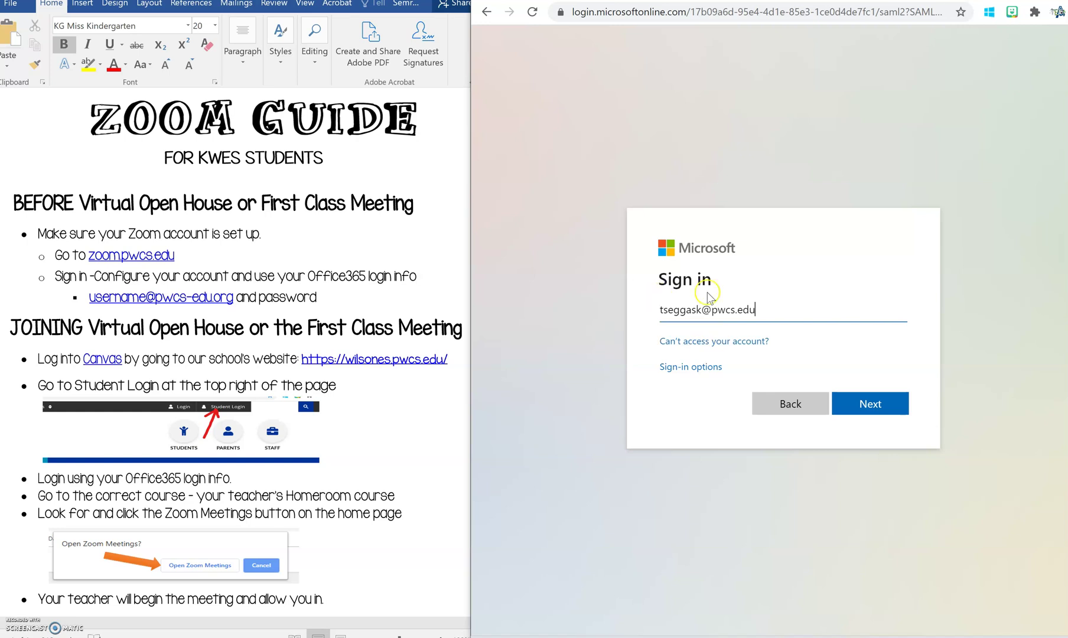
click(889, 411)
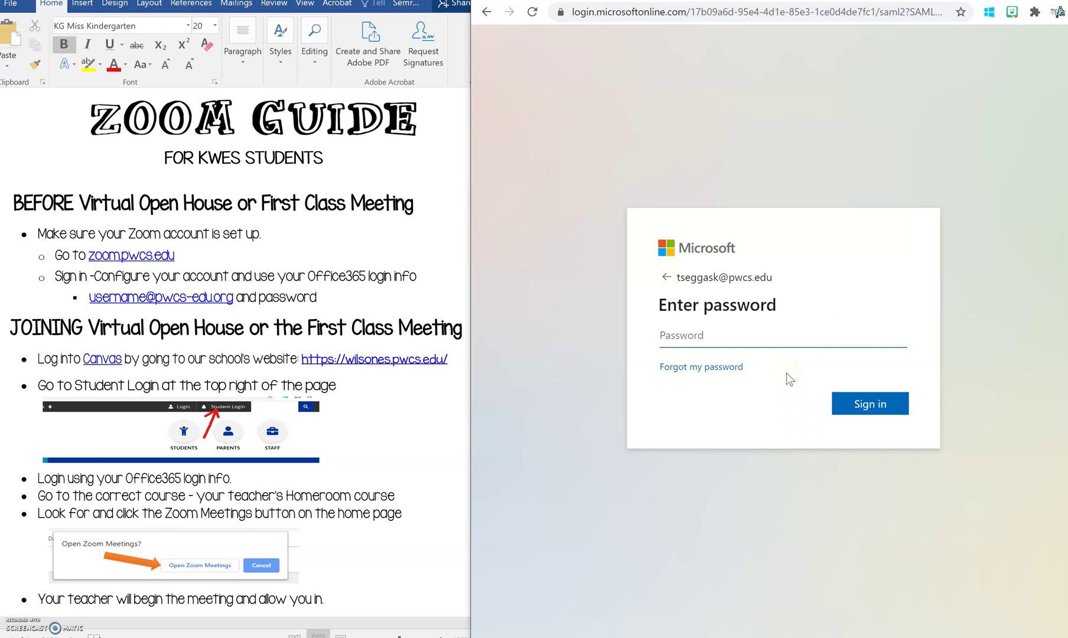
text(•)
text(••••••••)
key(Return)
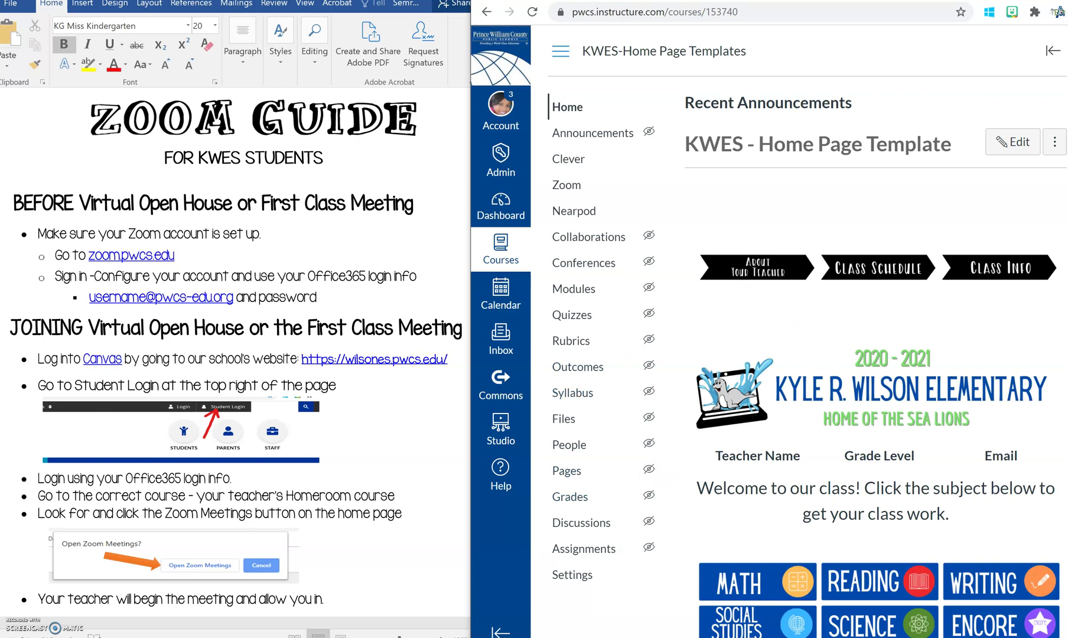
Maximize Chrome and scroll down to the School Counselor, Zoom Meetings and Clever buttons.
key(super+Down)
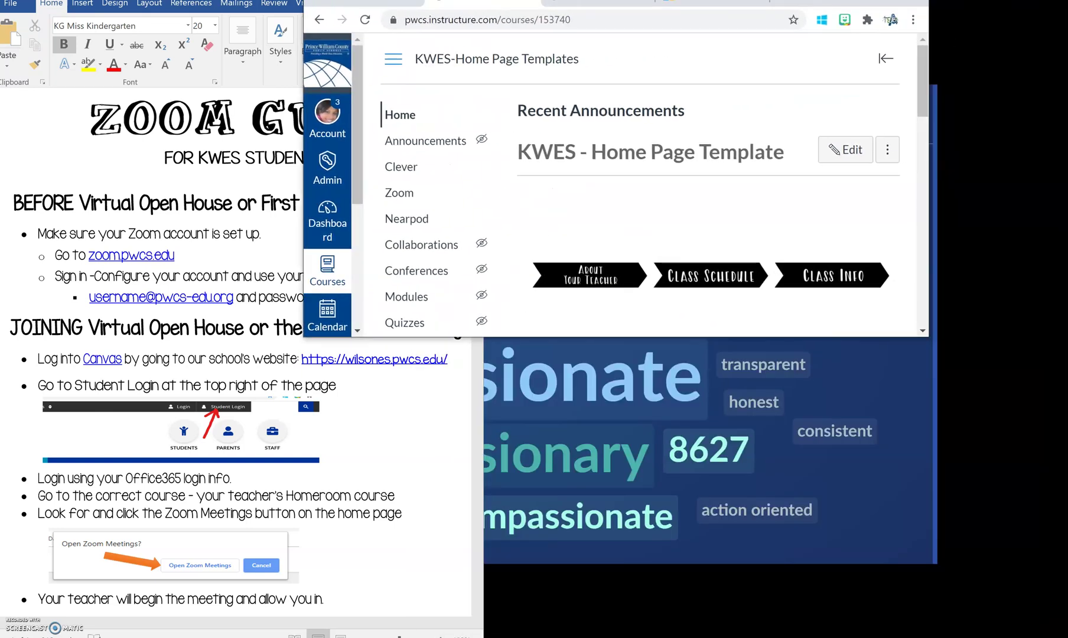
key(super+Up)
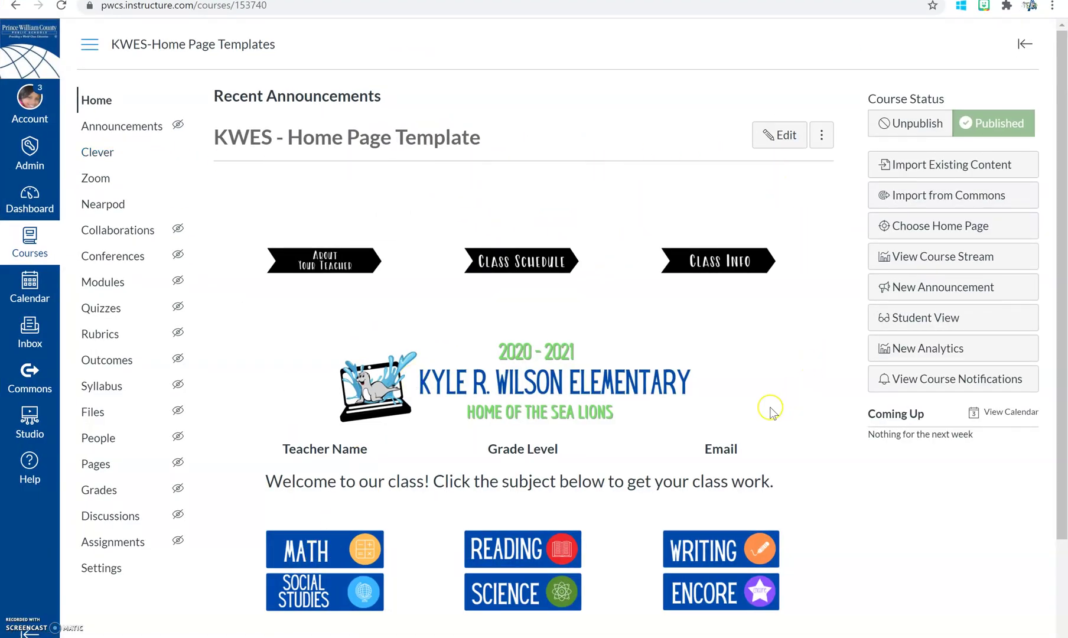
scroll(761, 414, down, 1)
scroll(795, 362, down, 1)
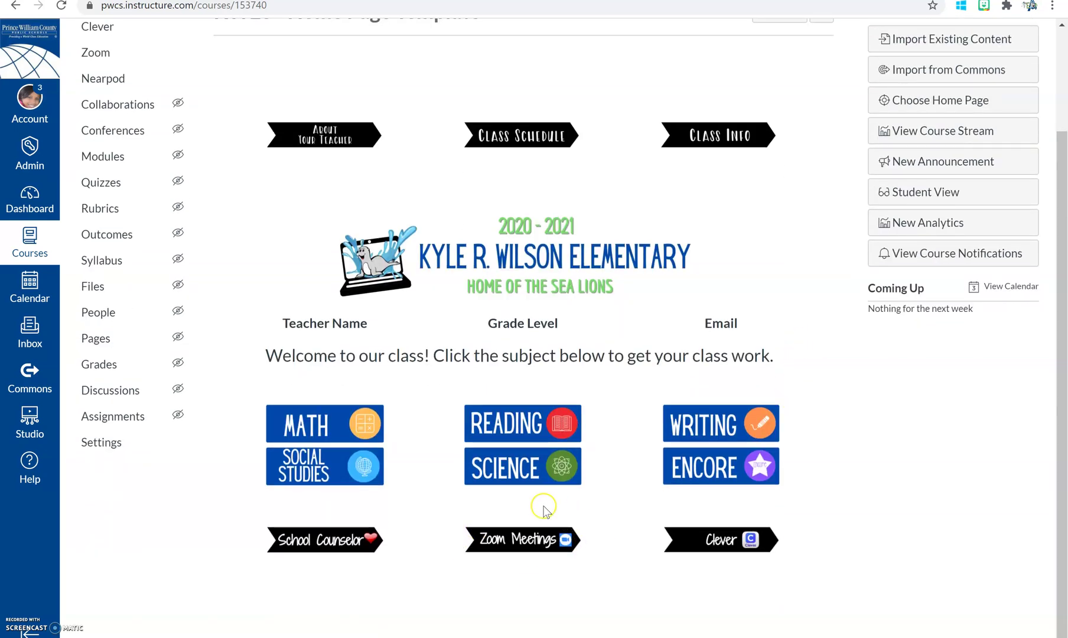